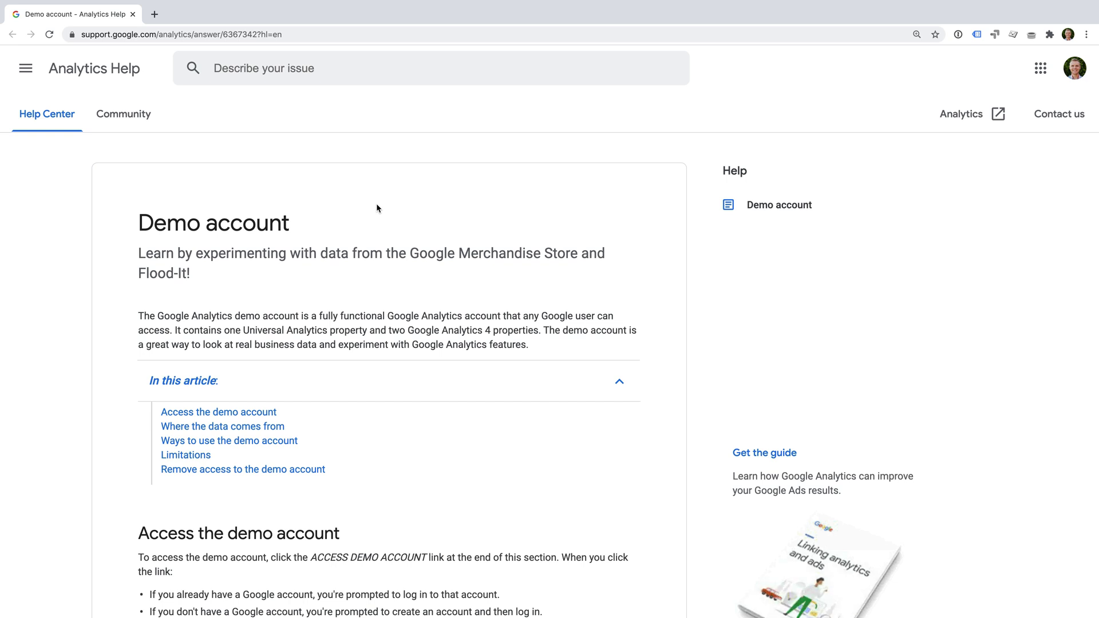
Open the Analytics demo account in a new tab from the Help page's 'Access the demo account' link.
{"action": "scroll", "coordinate": [376, 207], "scroll_direction": "down", "scroll_amount": 4}
{"action": "scroll", "coordinate": [376, 208], "scroll_direction": "down", "scroll_amount": 3}
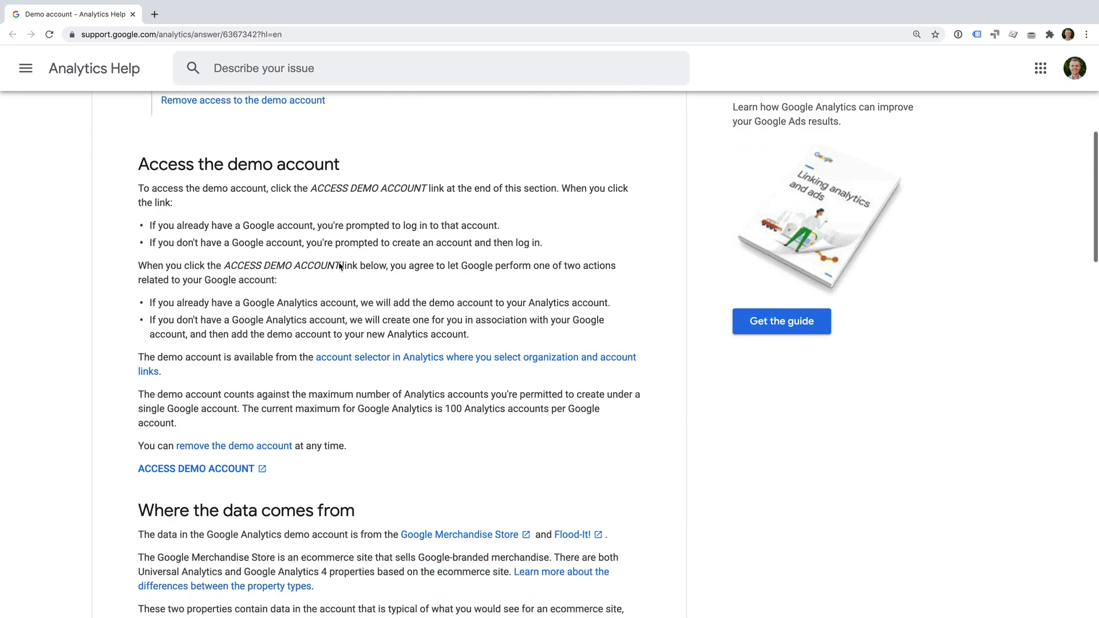
{"action": "left_click", "coordinate": [210, 472]}
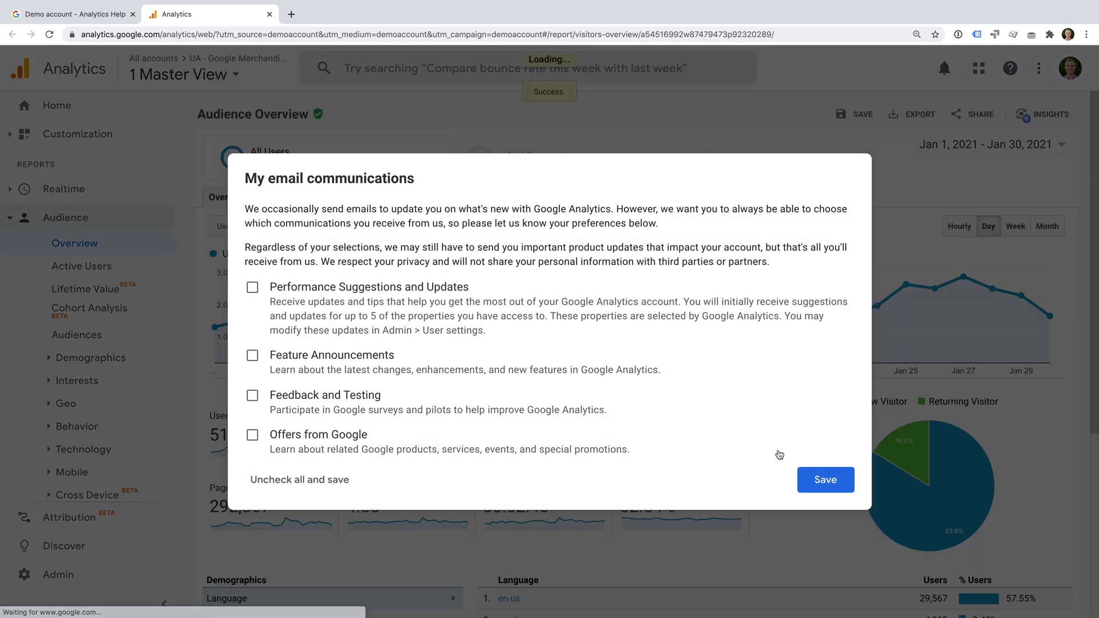
Save the email preferences, then list the Demo Account's properties and views in the account picker.
{"action": "left_click", "coordinate": [826, 480]}
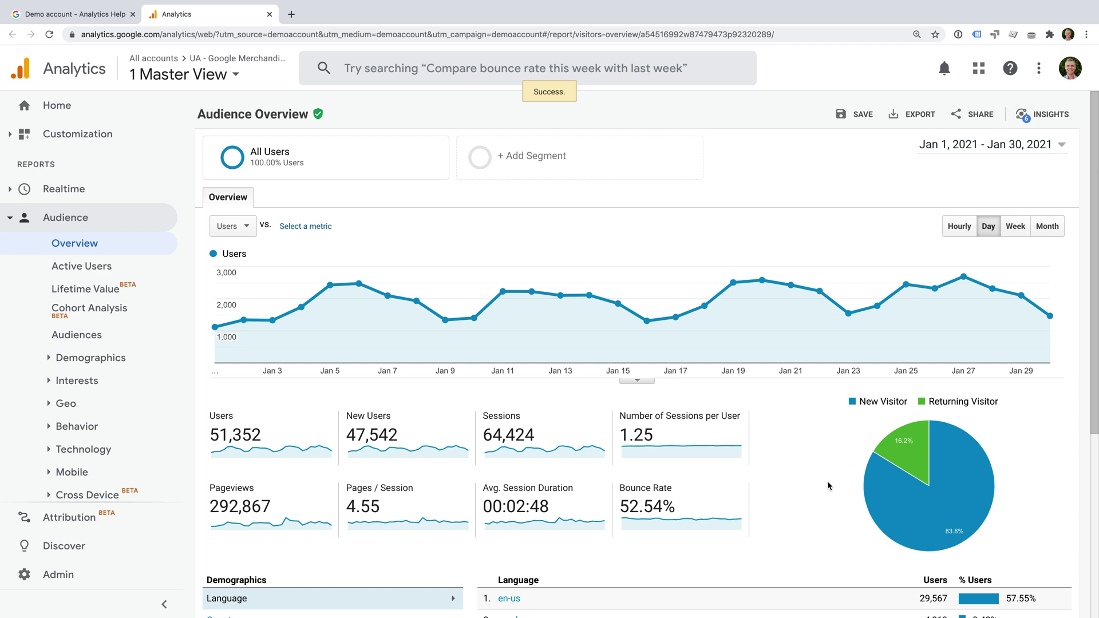
{"action": "left_click", "coordinate": [209, 81]}
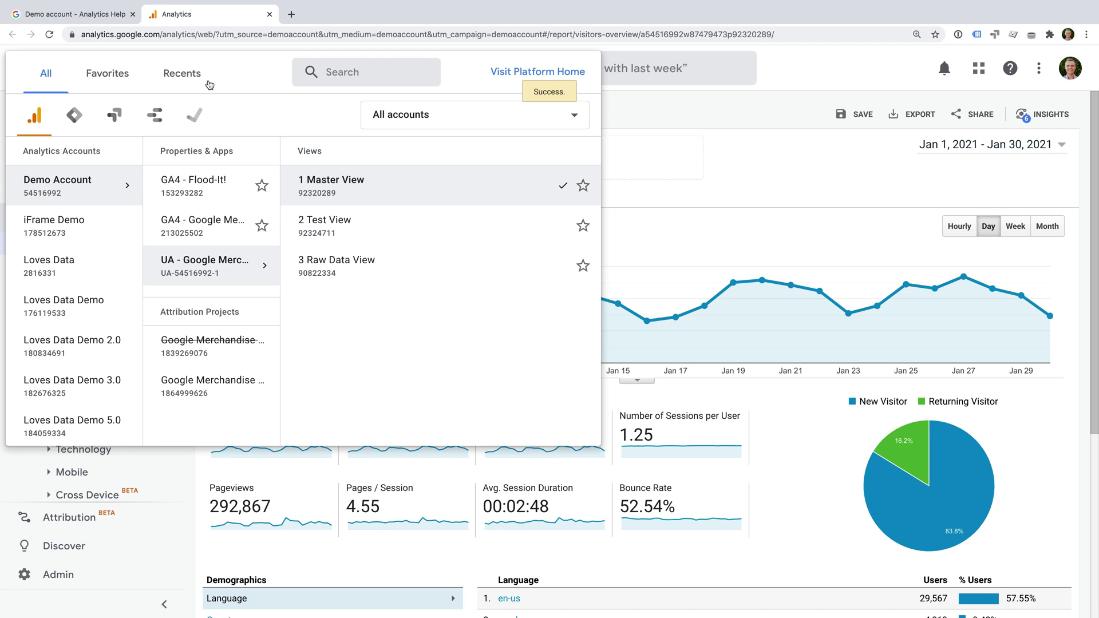
{"action": "mouse_move", "coordinate": [247, 190]}
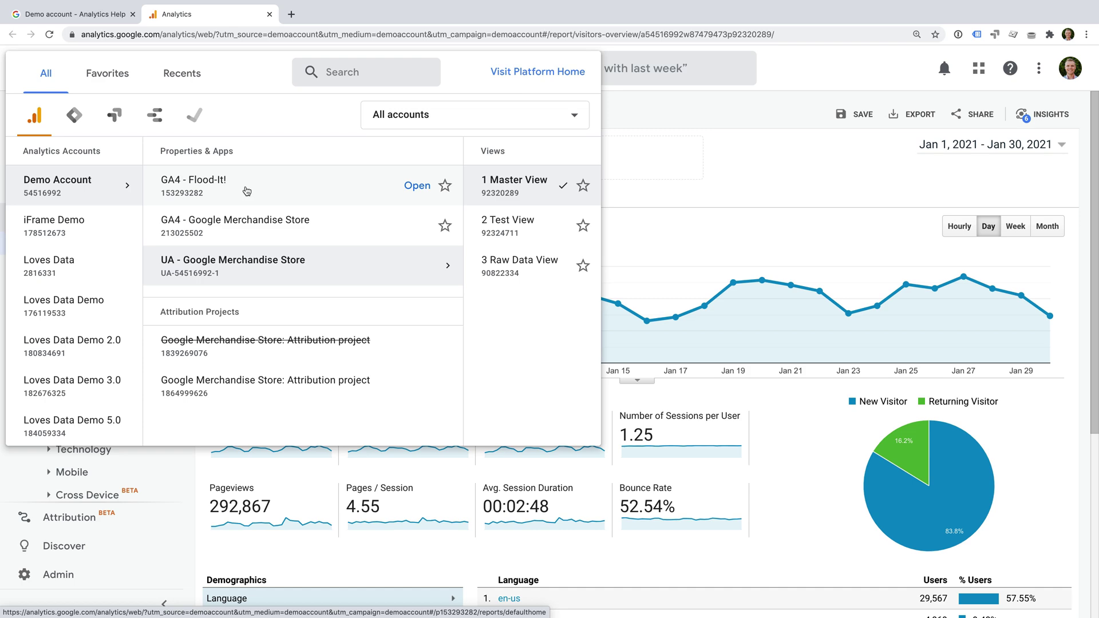
Visit flood-it.app in a new tab, look over the game's features, then return to Analytics.
{"action": "left_click", "coordinate": [291, 14]}
{"action": "type", "text": "flood0"}
{"action": "key", "text": "BackSpace"}
{"action": "type", "text": "-it.app"}
{"action": "key", "text": "Return"}
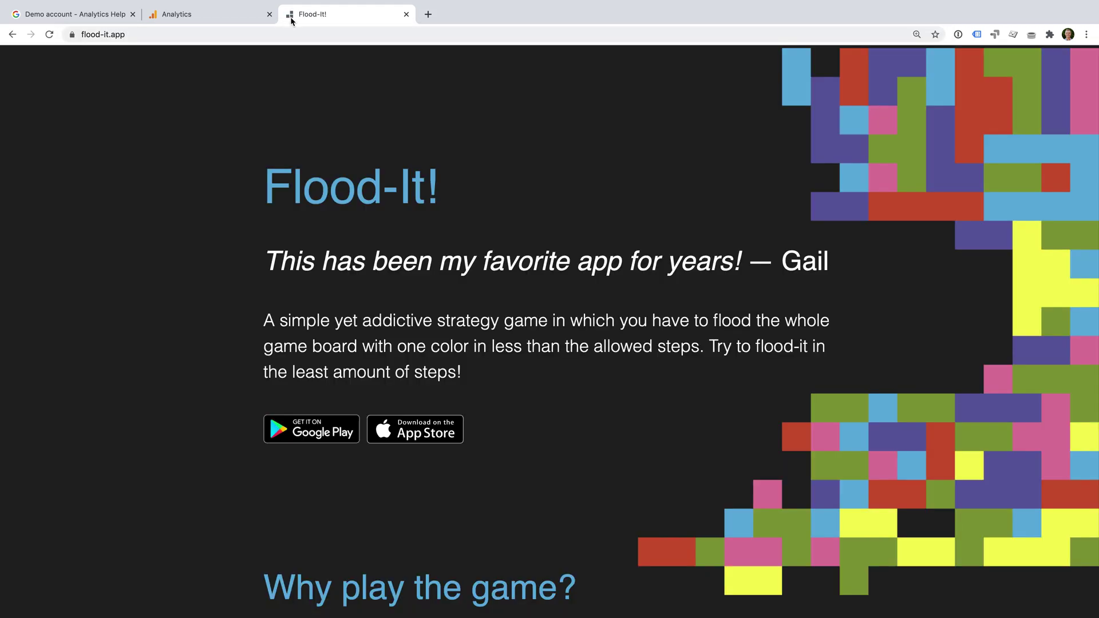
{"action": "scroll", "coordinate": [404, 235], "scroll_direction": "down", "scroll_amount": 3}
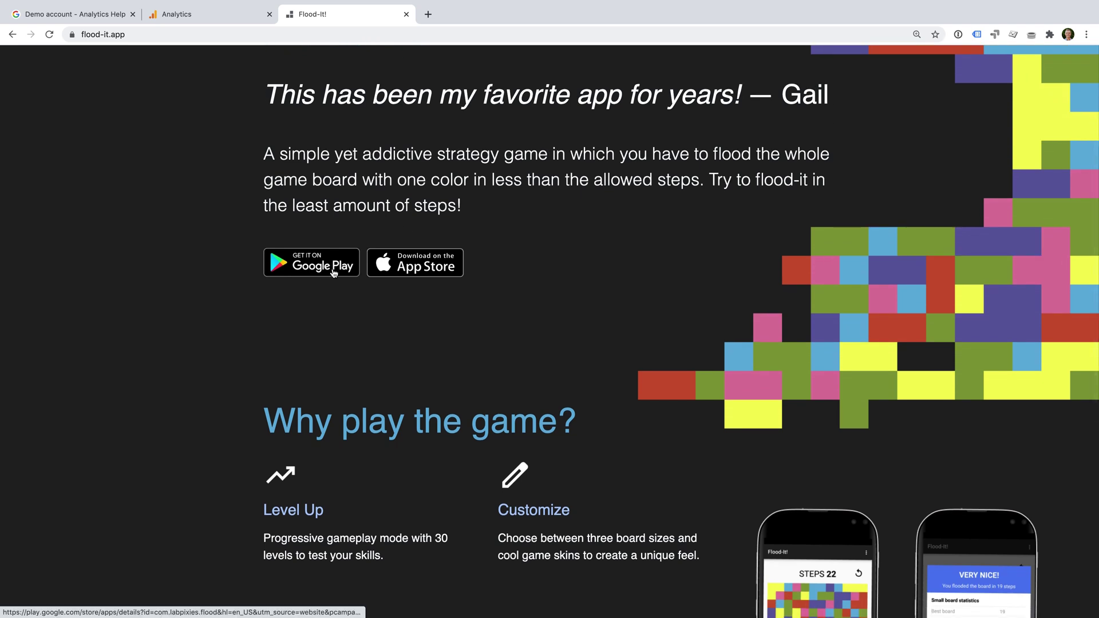
{"action": "scroll", "coordinate": [432, 302], "scroll_direction": "down", "scroll_amount": 2}
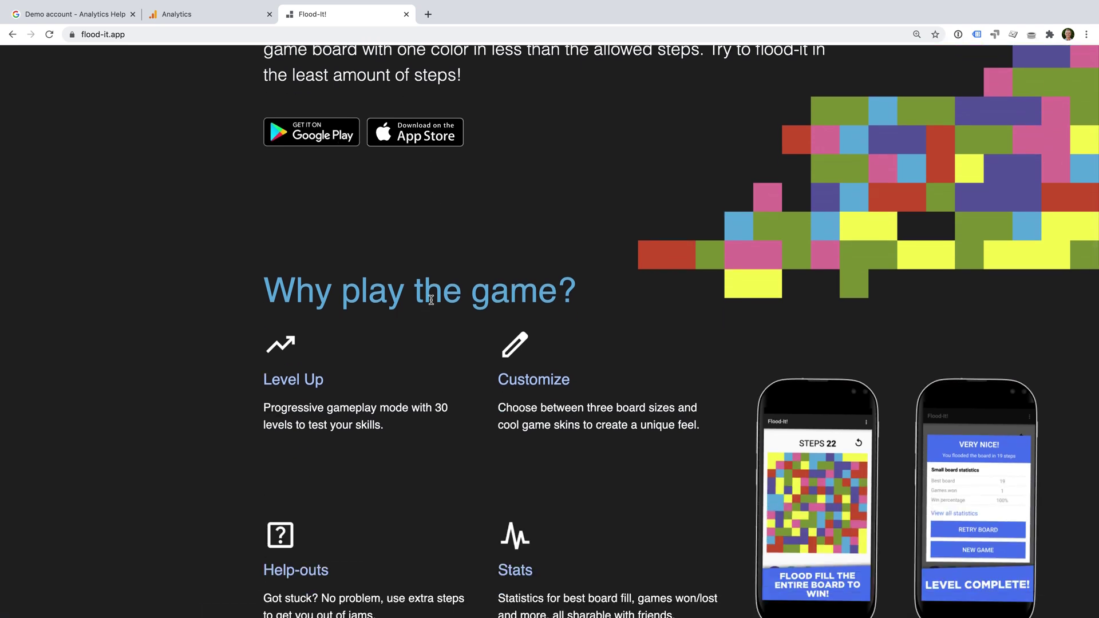
{"action": "left_click", "coordinate": [201, 11]}
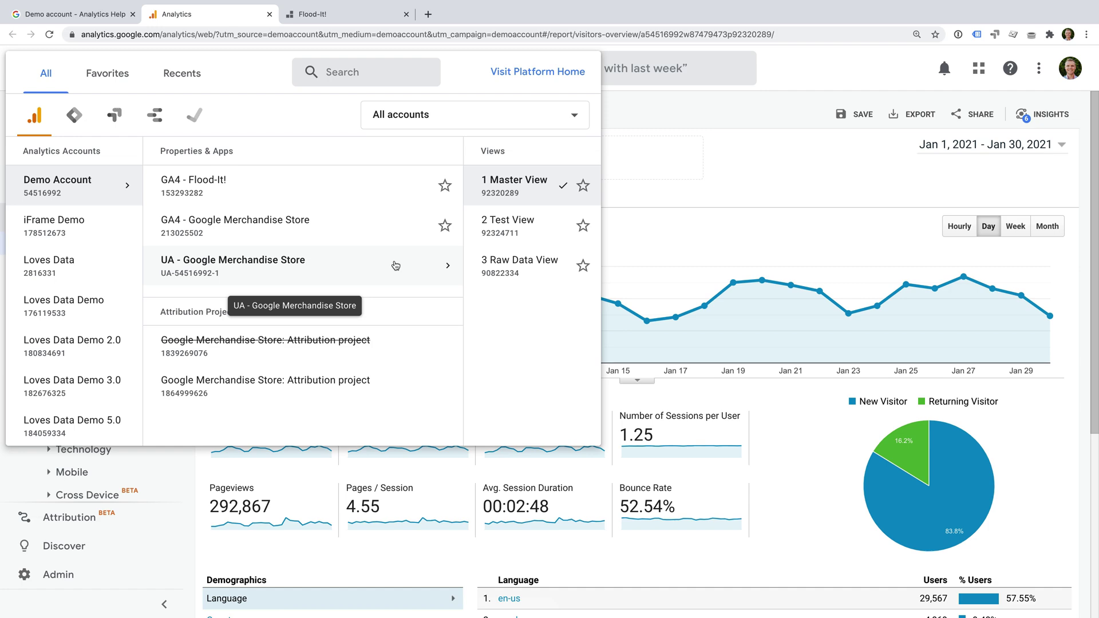
Browse the googlemerchandisestore.com United States store's Apparel > Hats page in a new tab, then return to Analytics.
{"action": "left_click", "coordinate": [427, 14]}
{"action": "type", "text": "googlemer"}
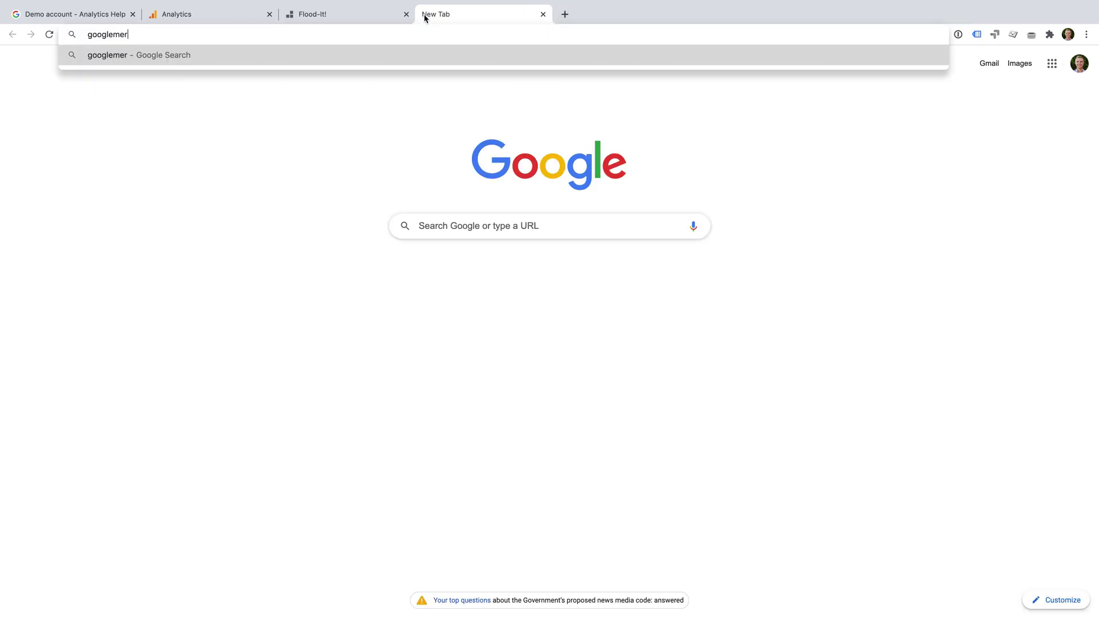
{"action": "type", "text": "chandisestore.com"}
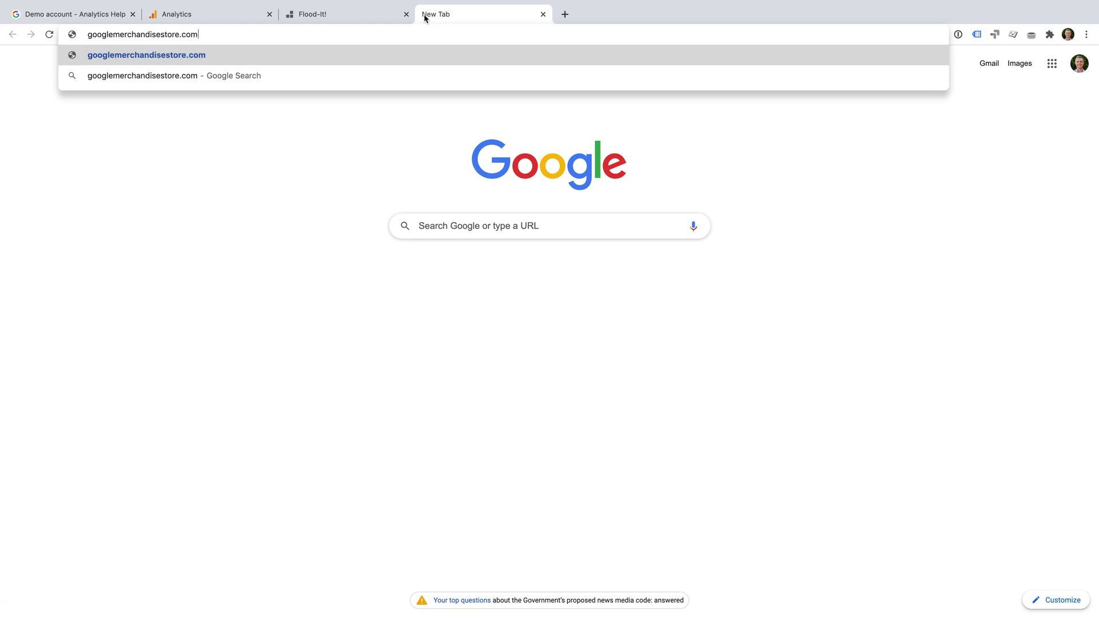
{"action": "key", "text": "Return"}
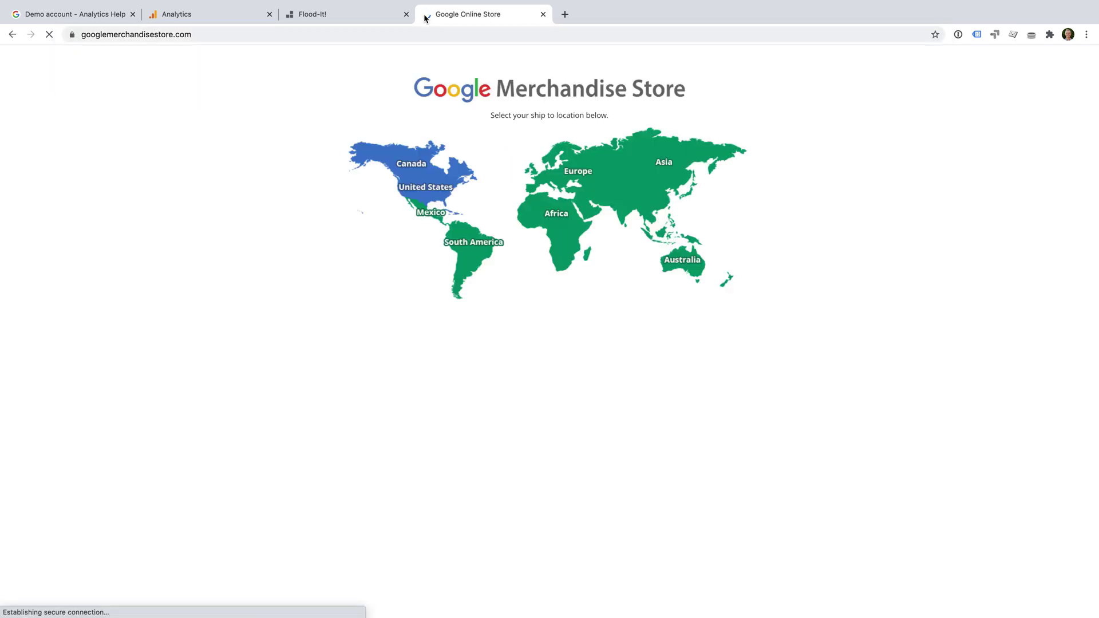
{"action": "left_click", "coordinate": [417, 184]}
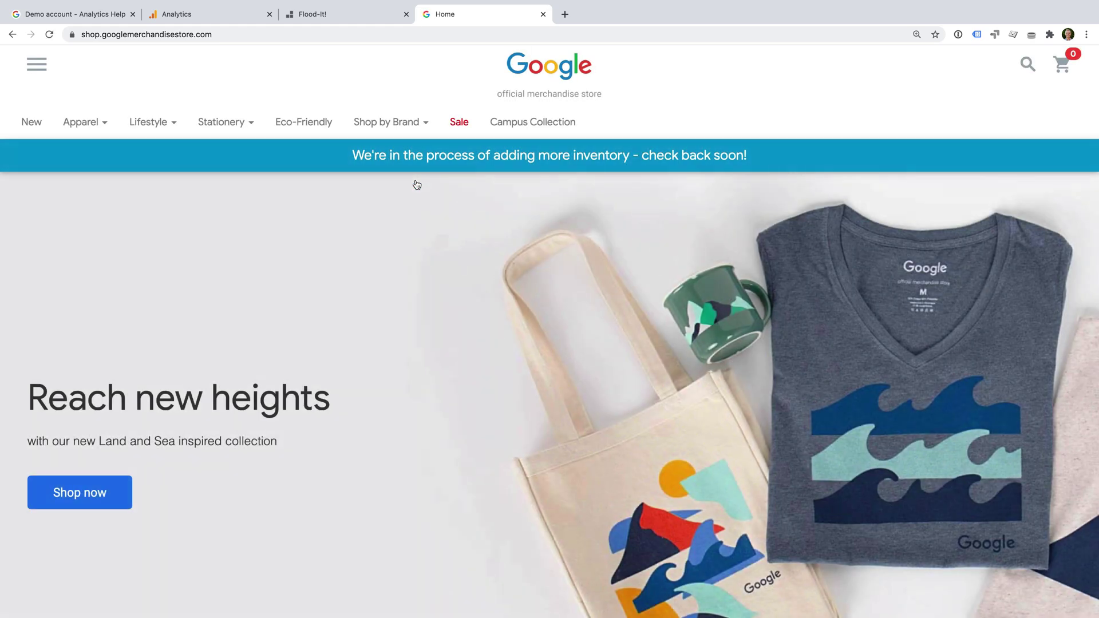
{"action": "mouse_move", "coordinate": [86, 123]}
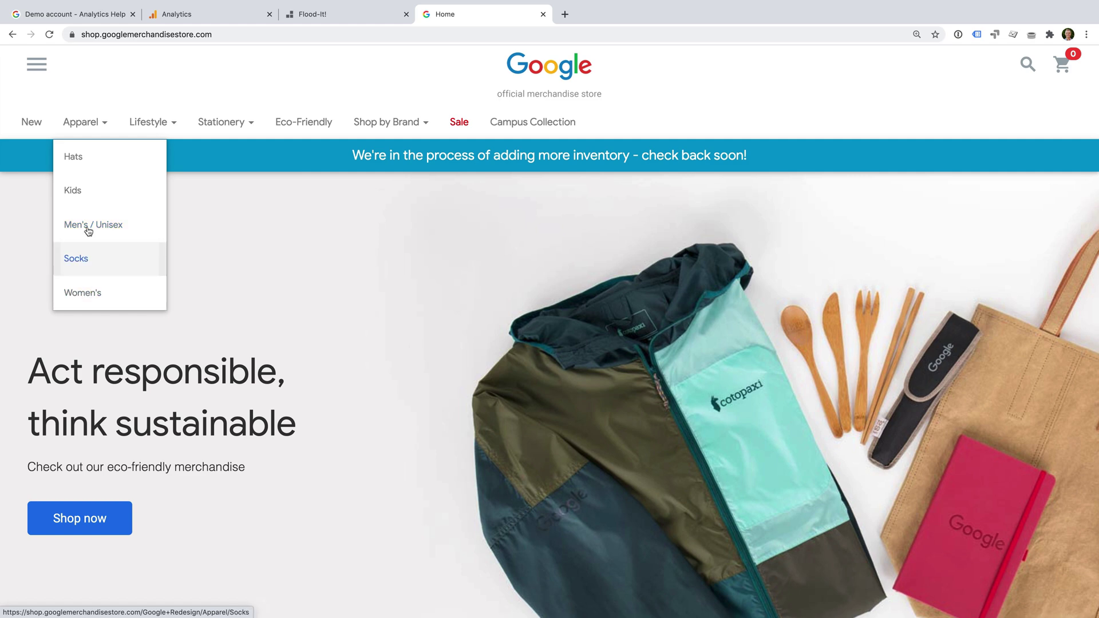
{"action": "left_click", "coordinate": [91, 164]}
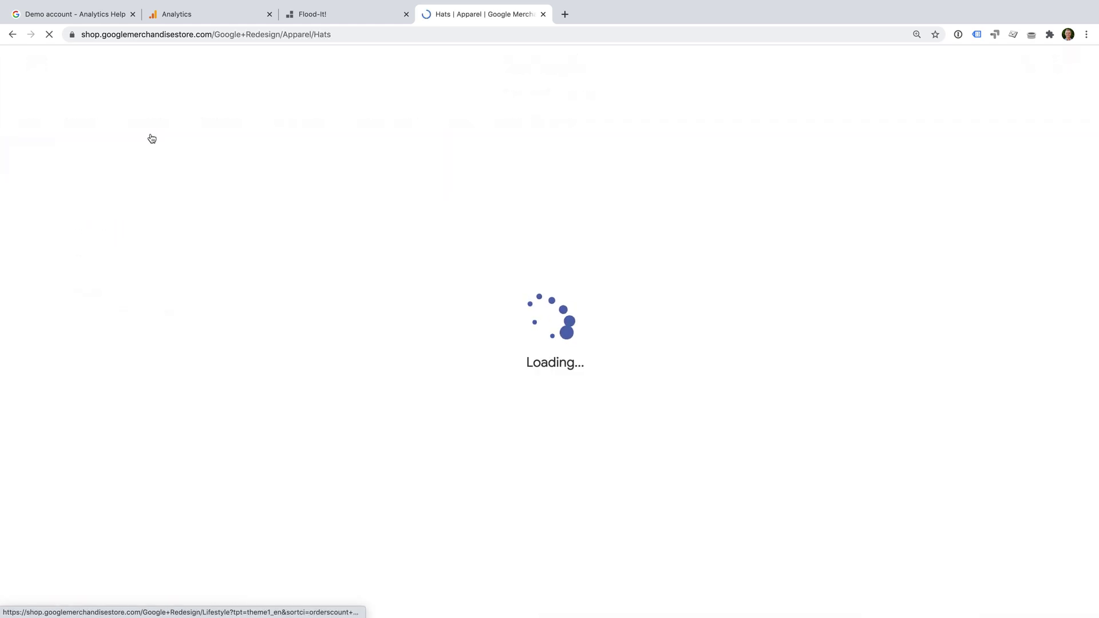
{"action": "mouse_move", "coordinate": [152, 138]}
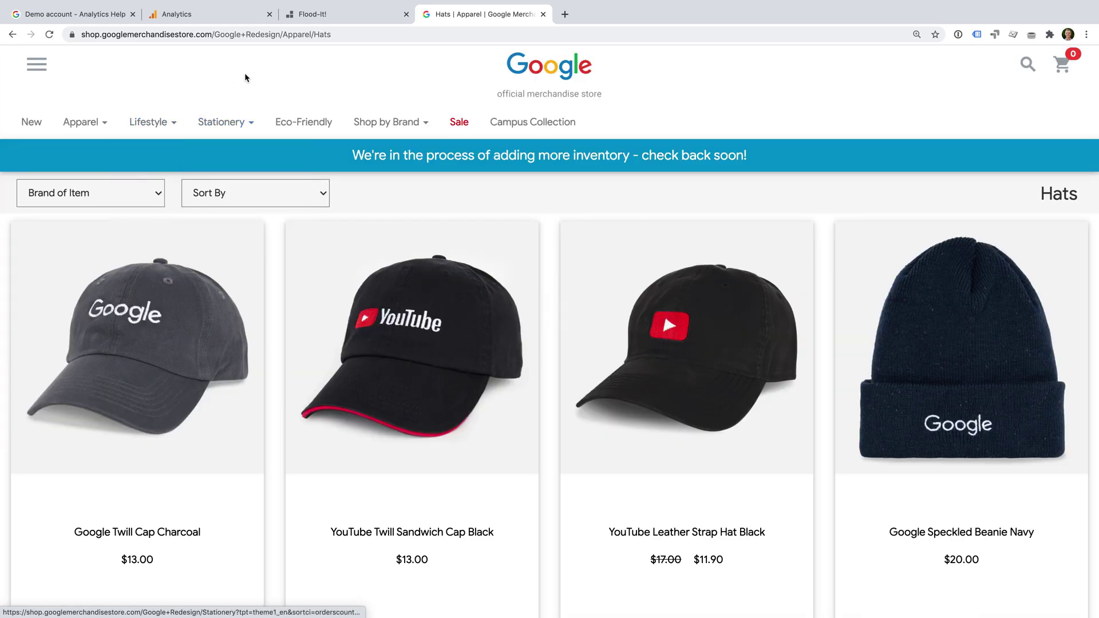
{"action": "left_click", "coordinate": [221, 16]}
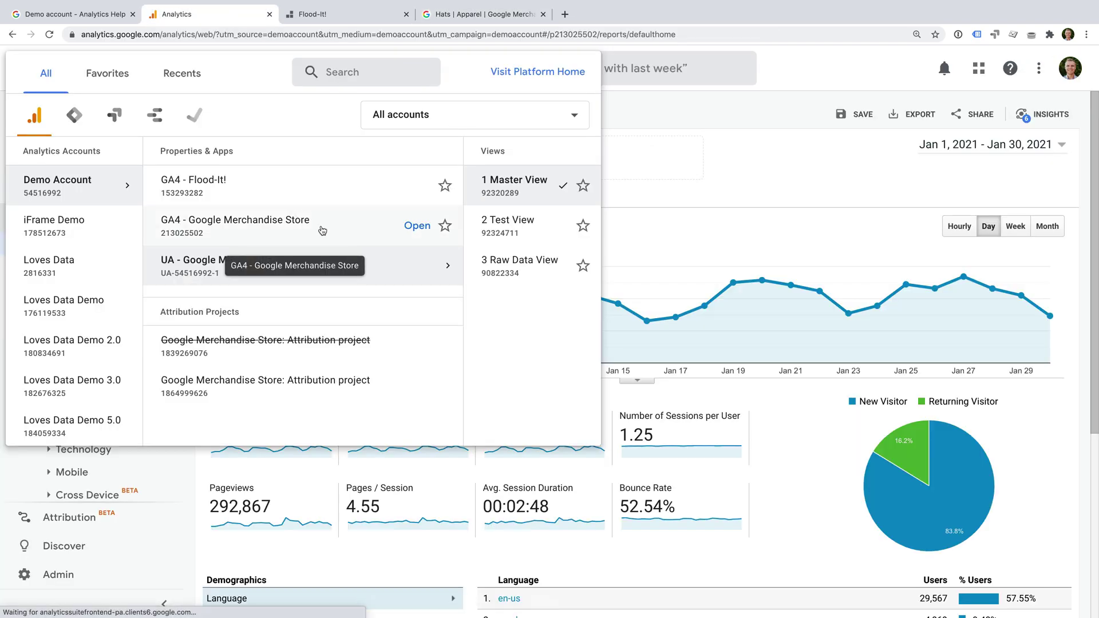
Switch to the GA4 - Google Merchandise Store property and view its Realtime report.
{"action": "left_click", "coordinate": [323, 230]}
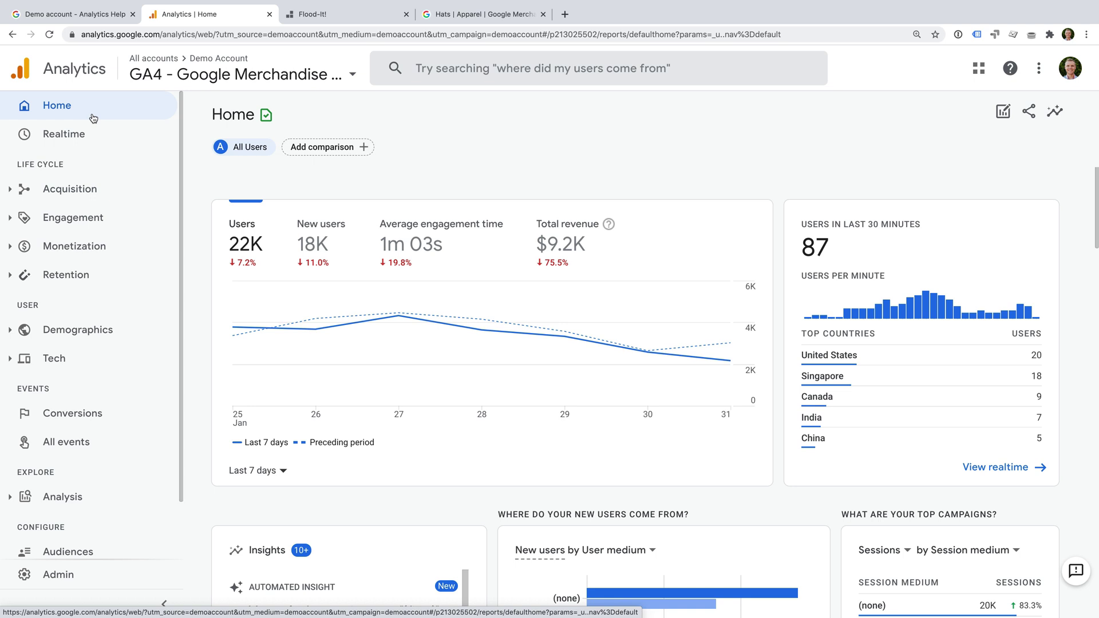
{"action": "left_click", "coordinate": [106, 141]}
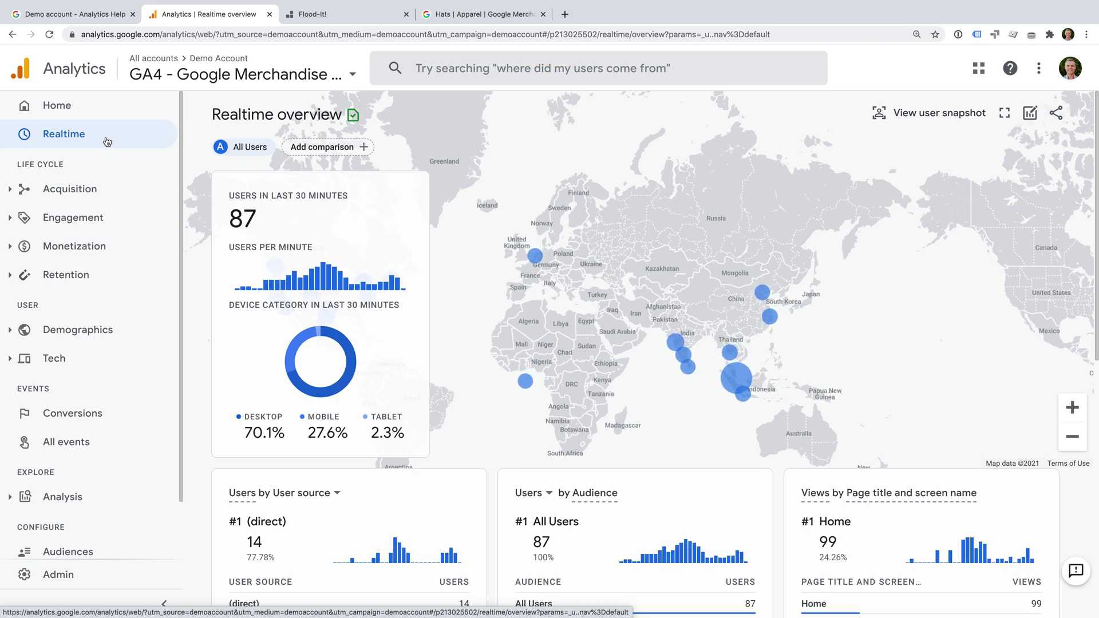
View the Acquisition, Engagement, Monetization and Retention overview reports in turn.
{"action": "left_click", "coordinate": [110, 189]}
{"action": "left_click", "coordinate": [110, 214]}
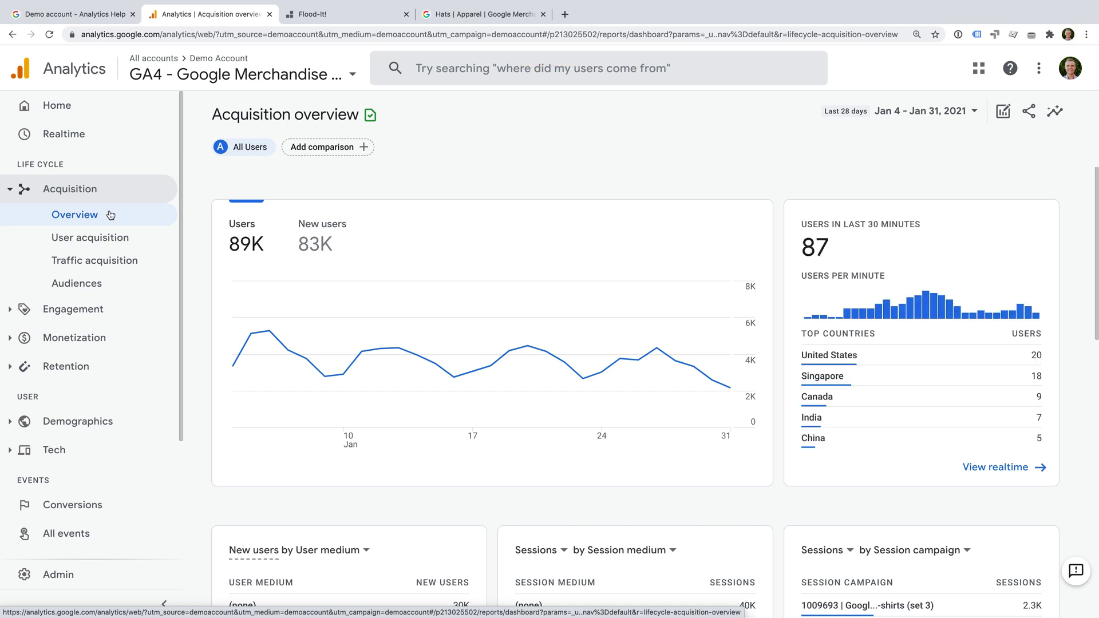
{"action": "left_click", "coordinate": [117, 311]}
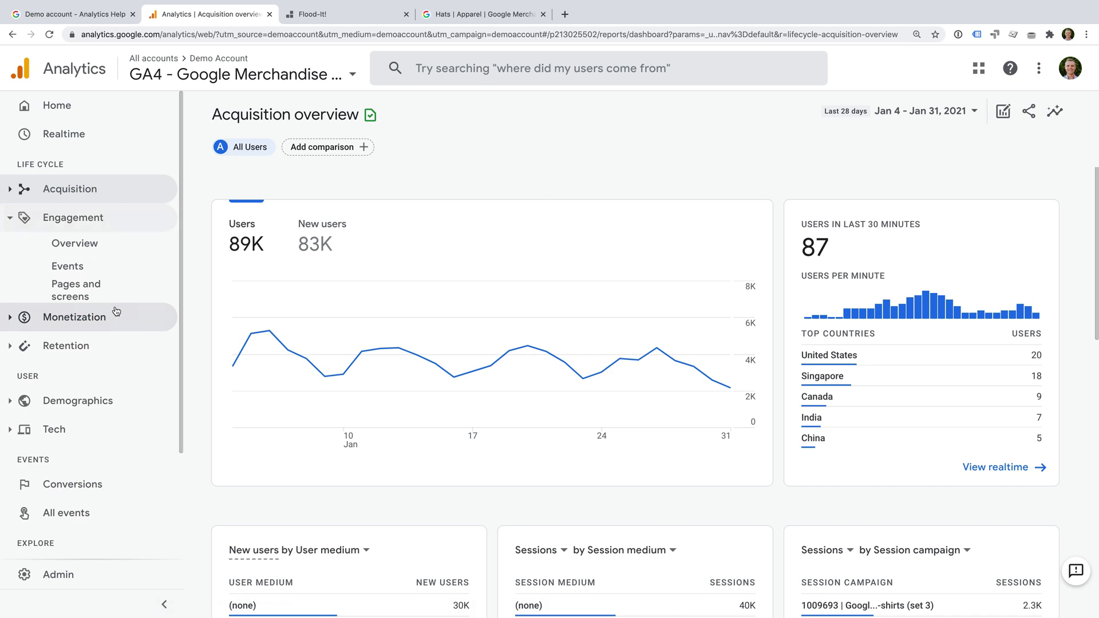
{"action": "left_click", "coordinate": [118, 249]}
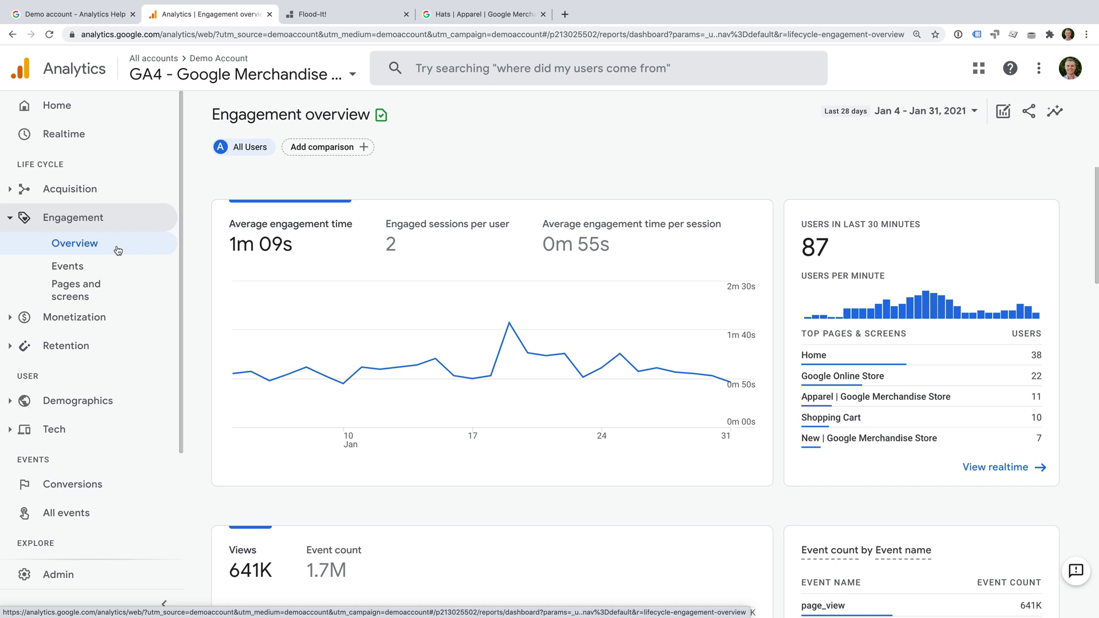
{"action": "left_click", "coordinate": [120, 318]}
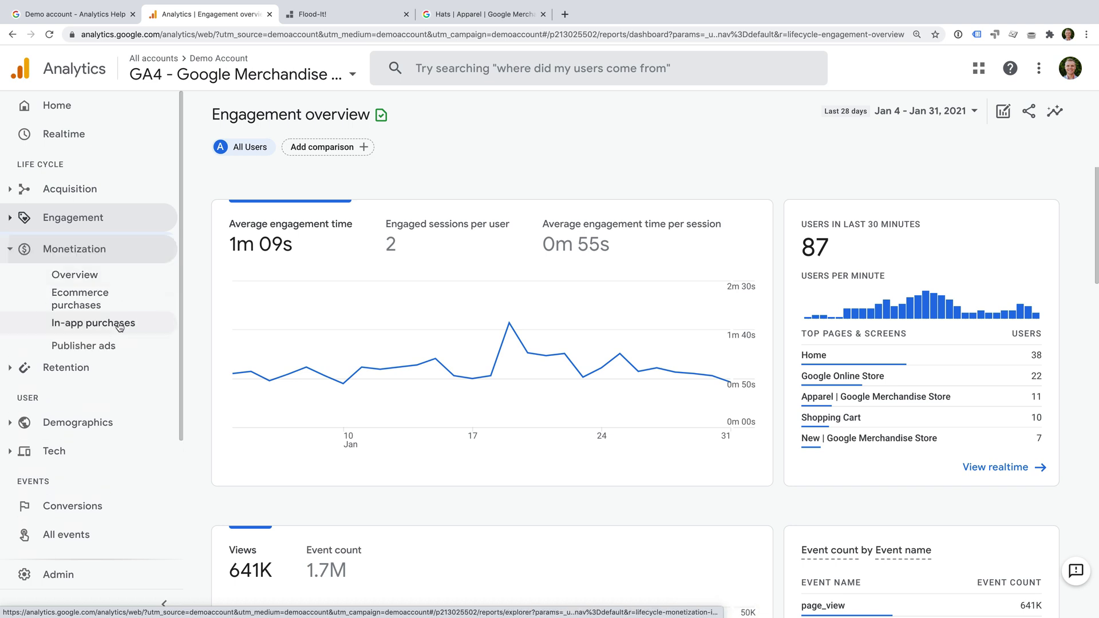
{"action": "left_click", "coordinate": [124, 277]}
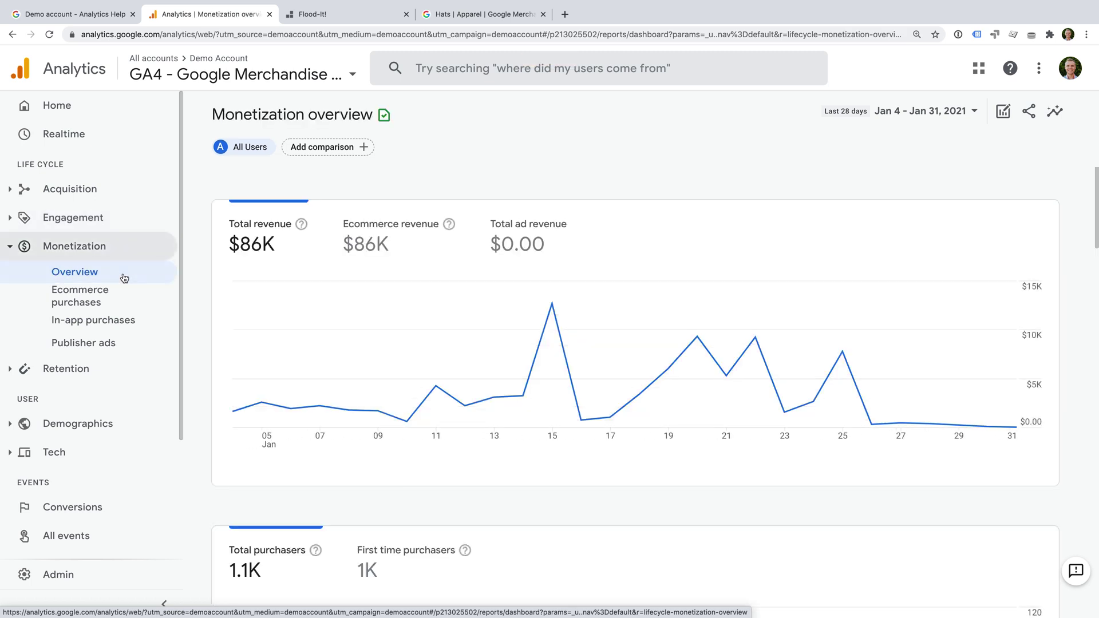
{"action": "left_click", "coordinate": [120, 375]}
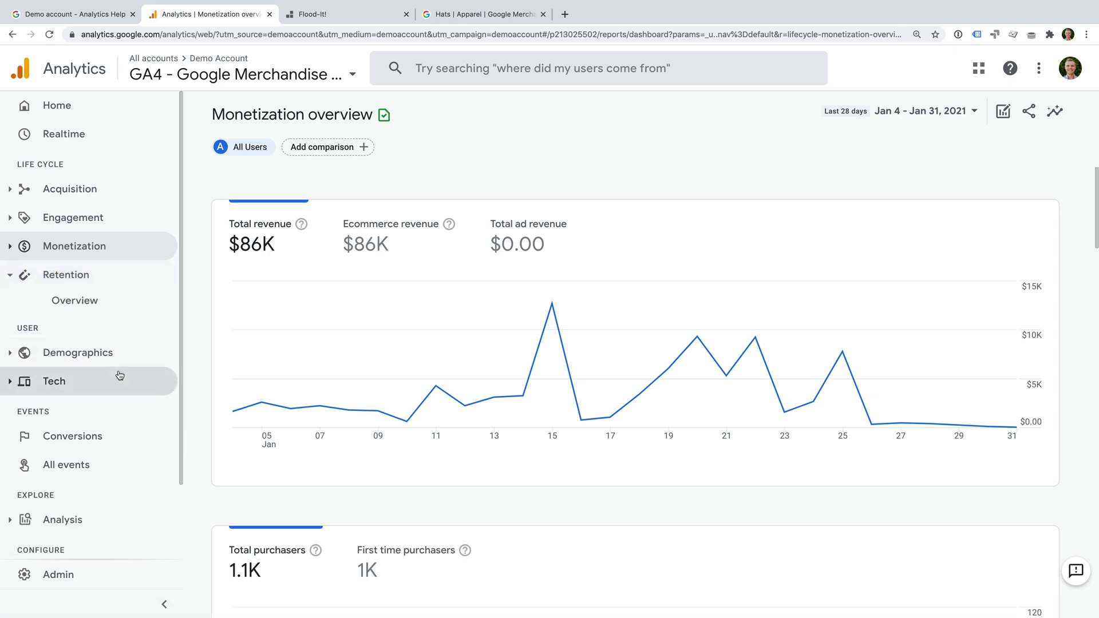
{"action": "left_click", "coordinate": [126, 301]}
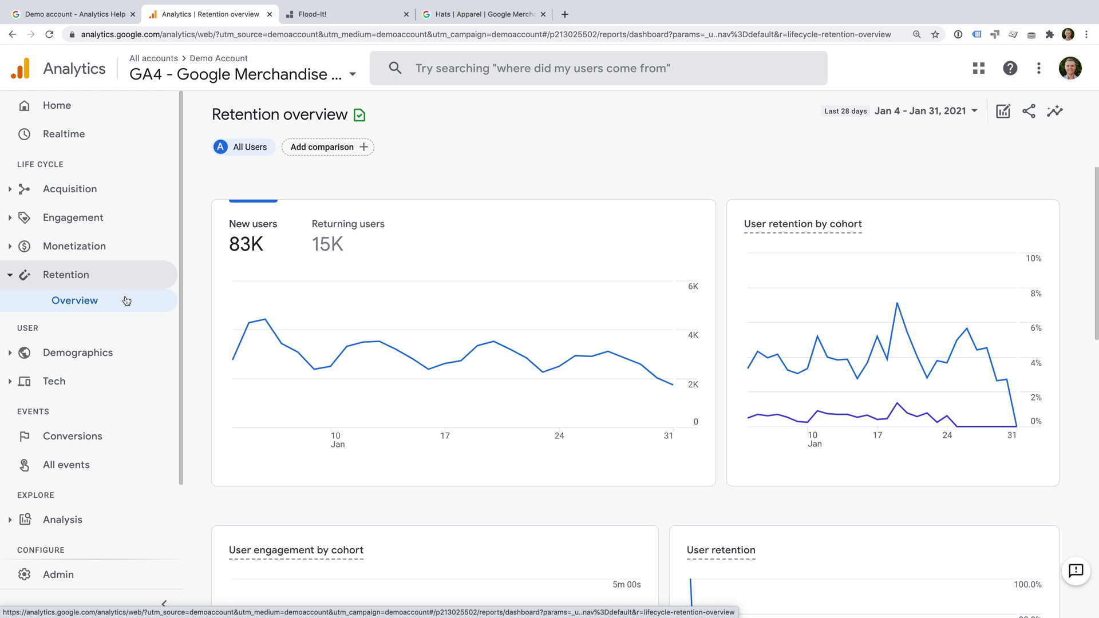
Show the Demographic details report broken down by Gender instead of Country.
{"action": "left_click", "coordinate": [124, 351]}
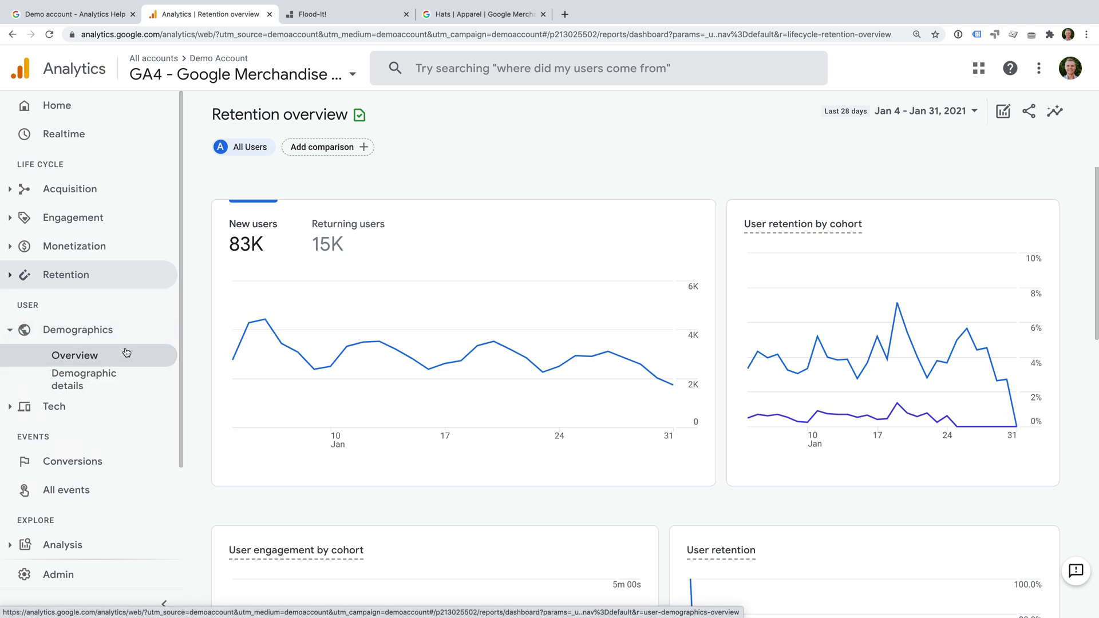
{"action": "left_click", "coordinate": [118, 378]}
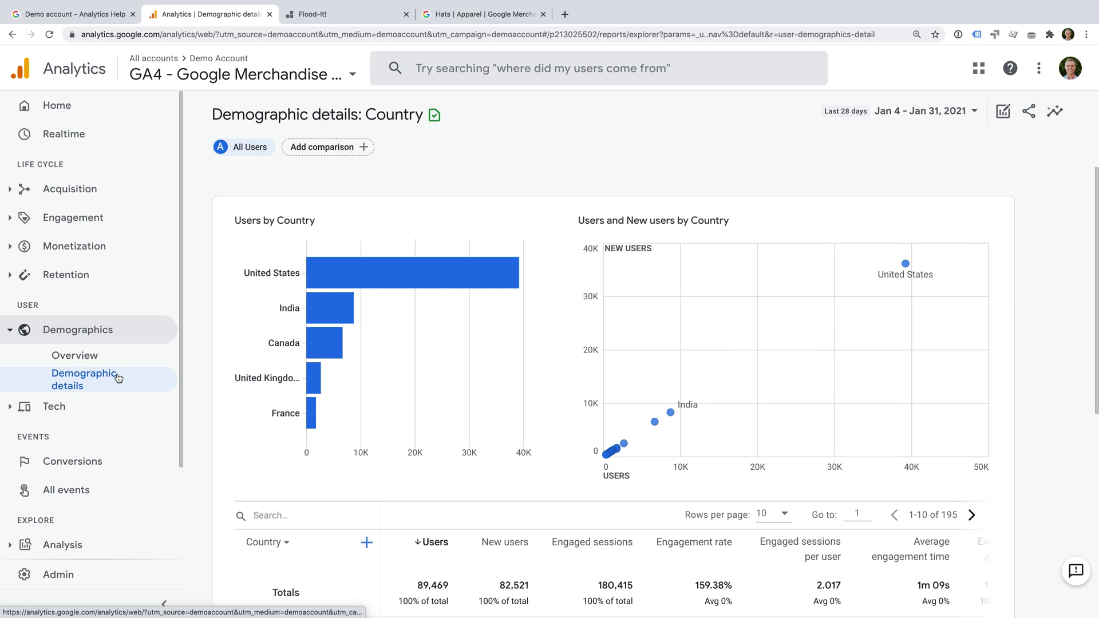
{"action": "scroll", "coordinate": [232, 395], "scroll_direction": "down", "scroll_amount": 1}
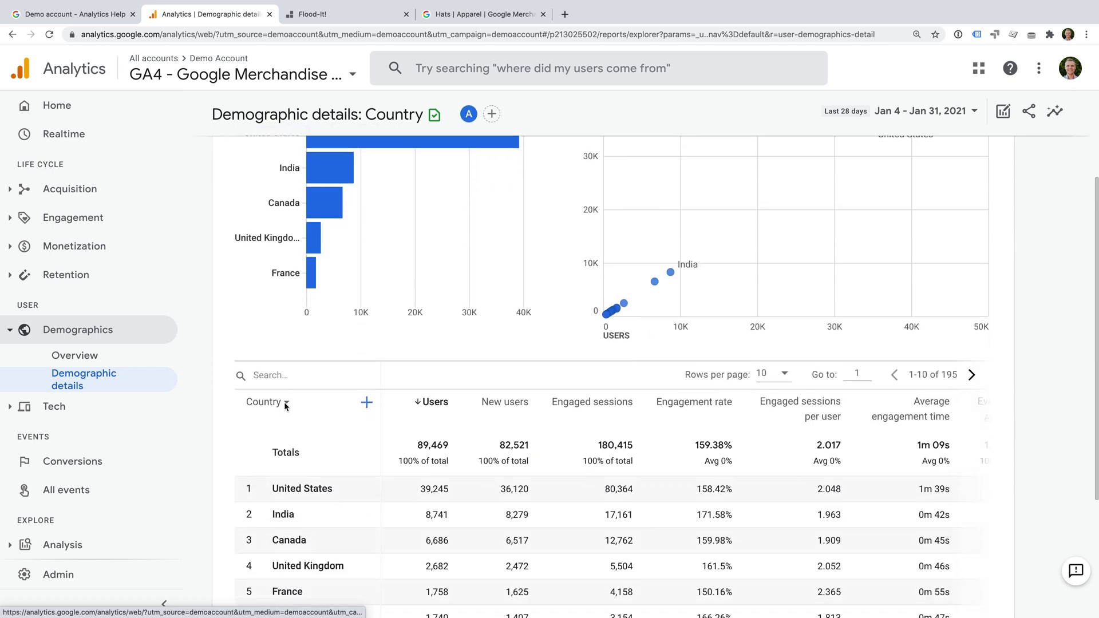
{"action": "left_click", "coordinate": [269, 402]}
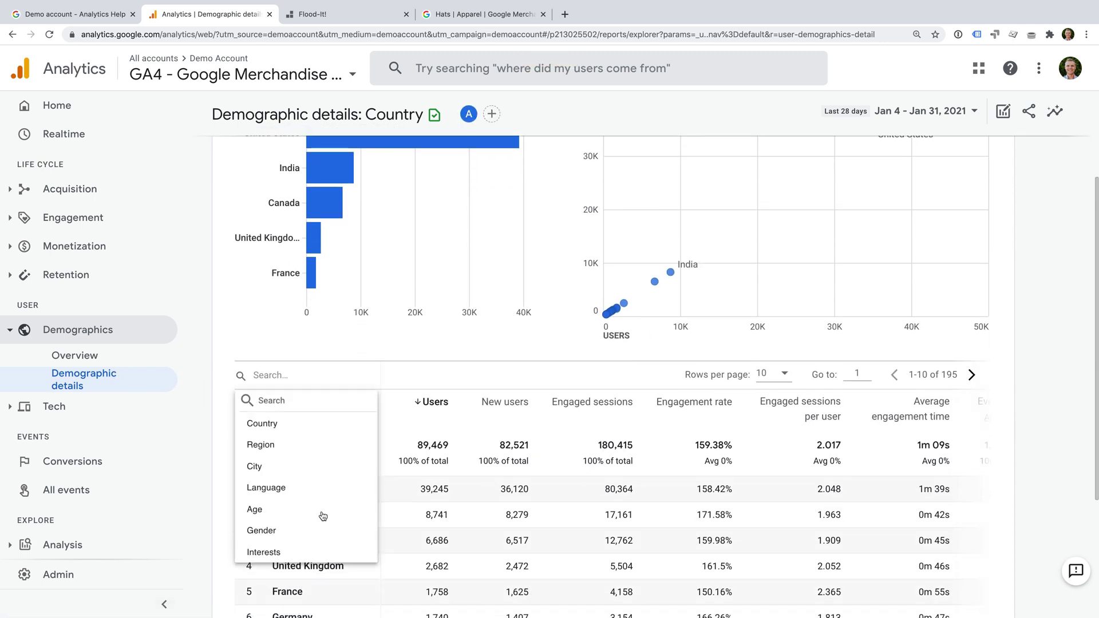
{"action": "left_click", "coordinate": [305, 531]}
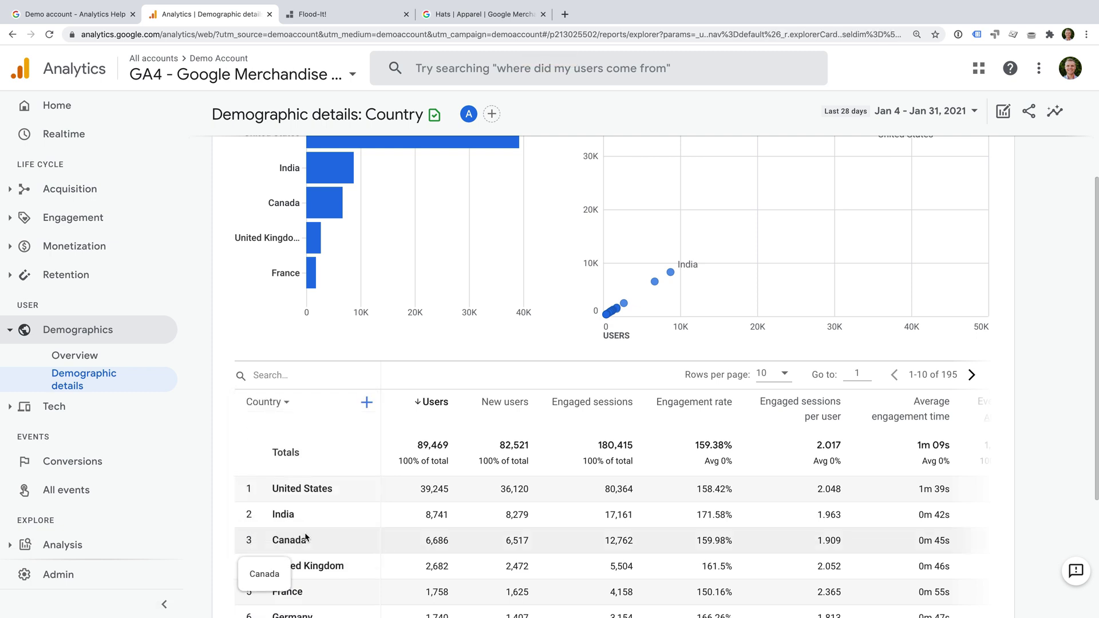
Open the Tech overview report showing platforms and operating systems.
{"action": "scroll", "coordinate": [339, 513], "scroll_direction": "down", "scroll_amount": 2}
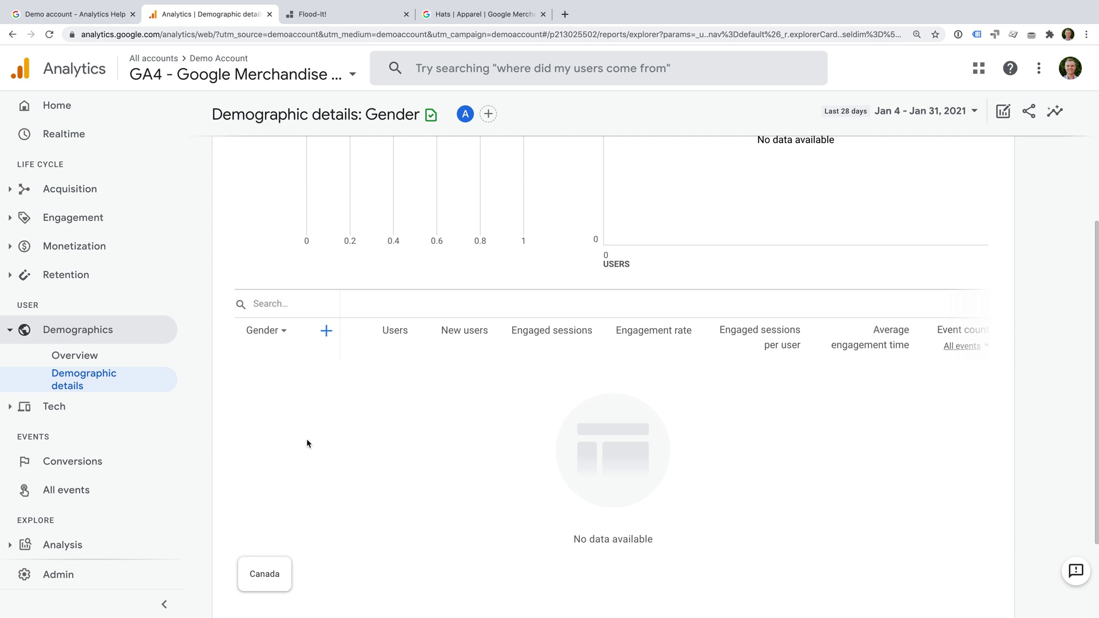
{"action": "left_click", "coordinate": [86, 406]}
{"action": "left_click", "coordinate": [86, 385]}
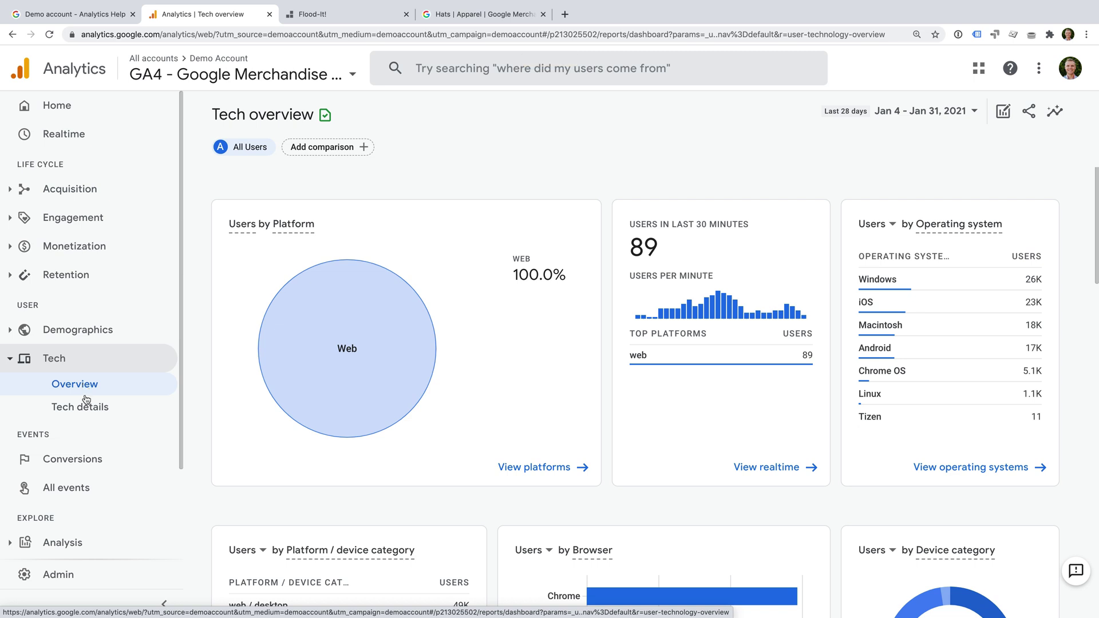
Review the Conversions report, then list all existing events such as add_to_cart and first_visit.
{"action": "left_click", "coordinate": [101, 460]}
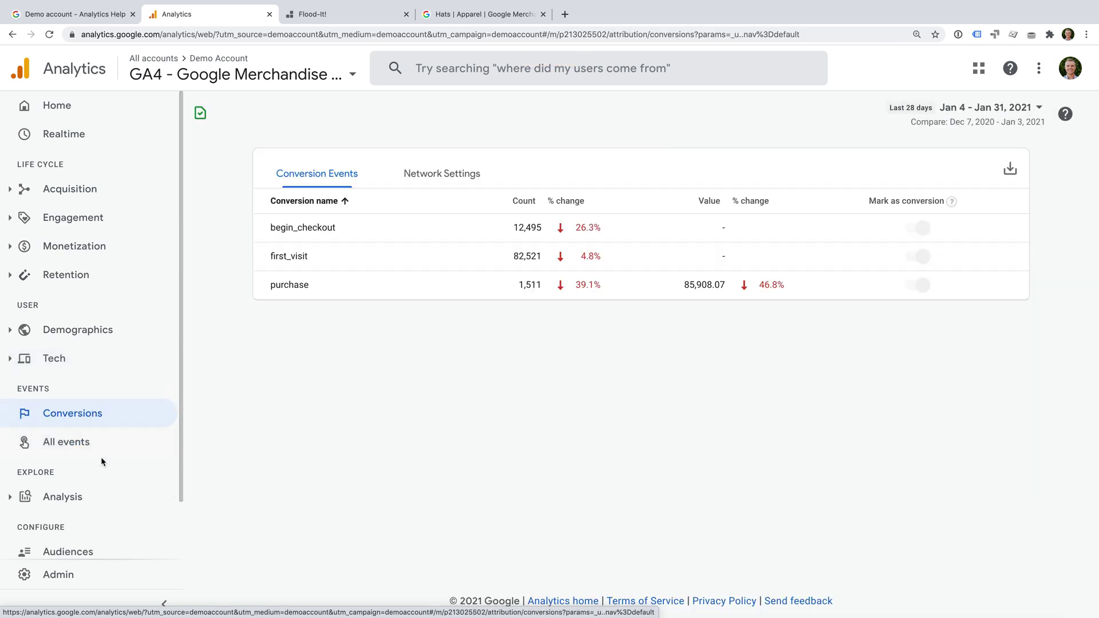
{"action": "left_click", "coordinate": [89, 444]}
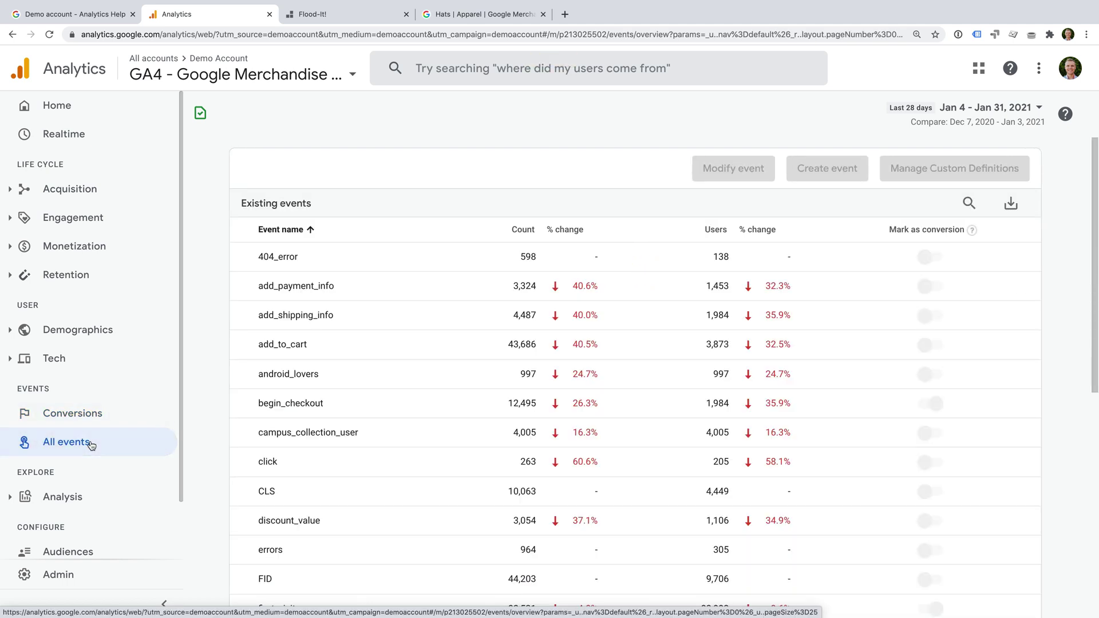
{"action": "scroll", "coordinate": [91, 445], "scroll_direction": "down", "scroll_amount": 1}
{"action": "left_click", "coordinate": [90, 432]}
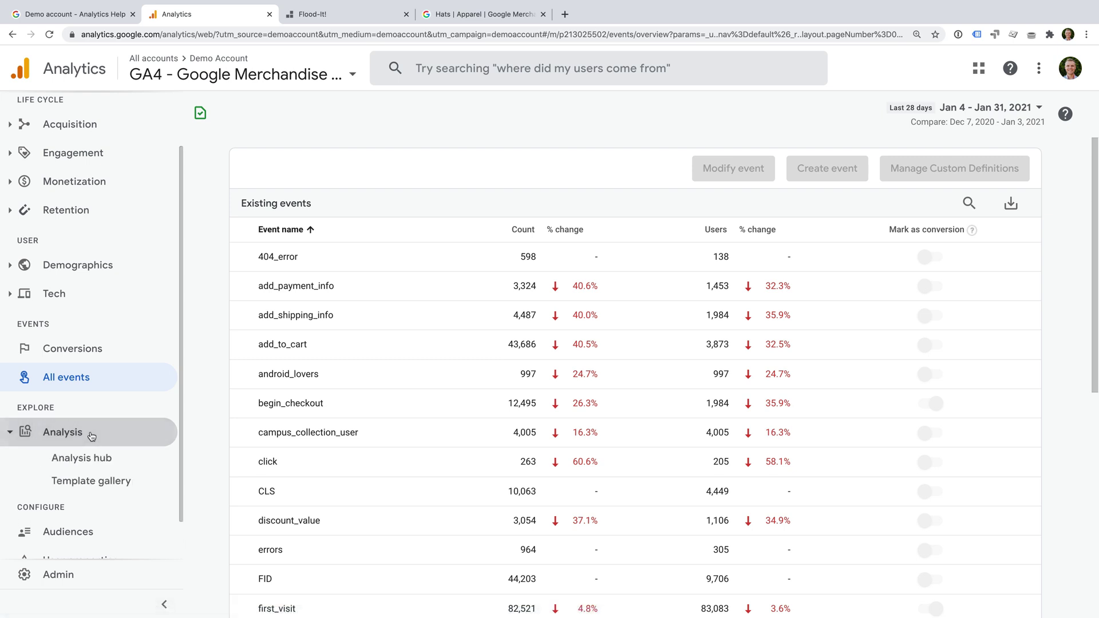
Open the Analysis Hub with its Blank, Exploration, Funnel and Path analysis templates.
{"action": "left_click", "coordinate": [127, 466]}
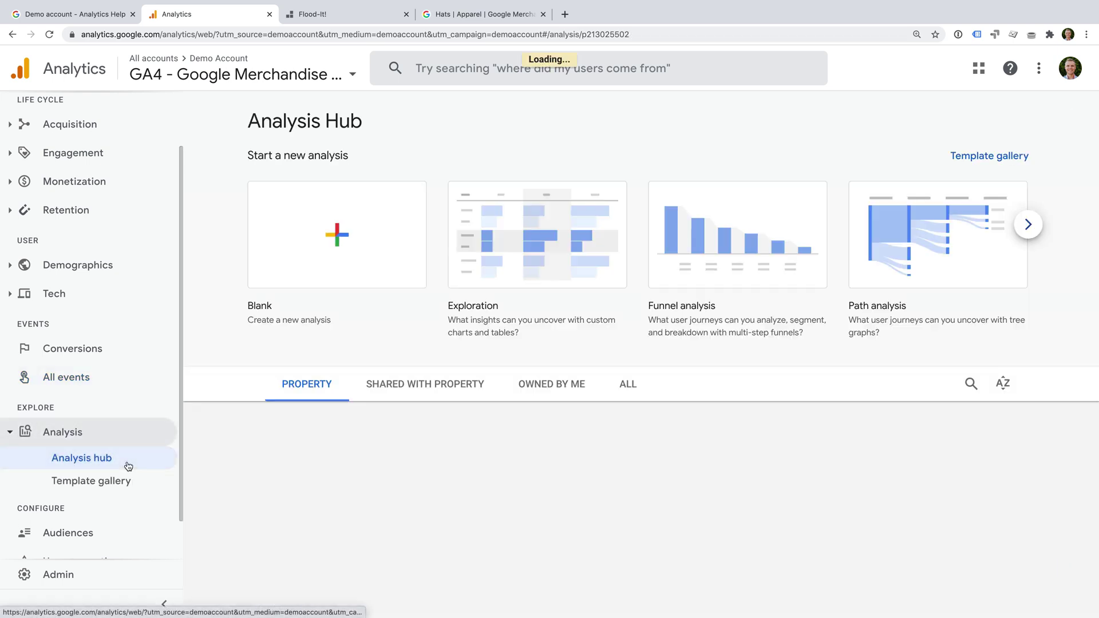